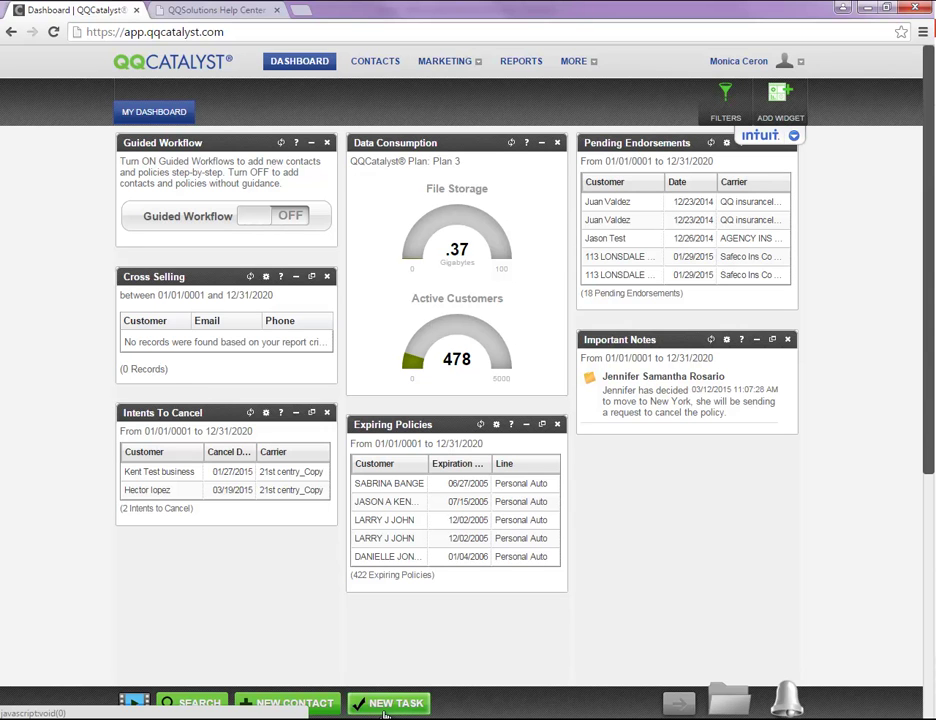
# Start a new task and set its contact to the personal customer who has the past-due payment.
pyautogui.click(387, 706)
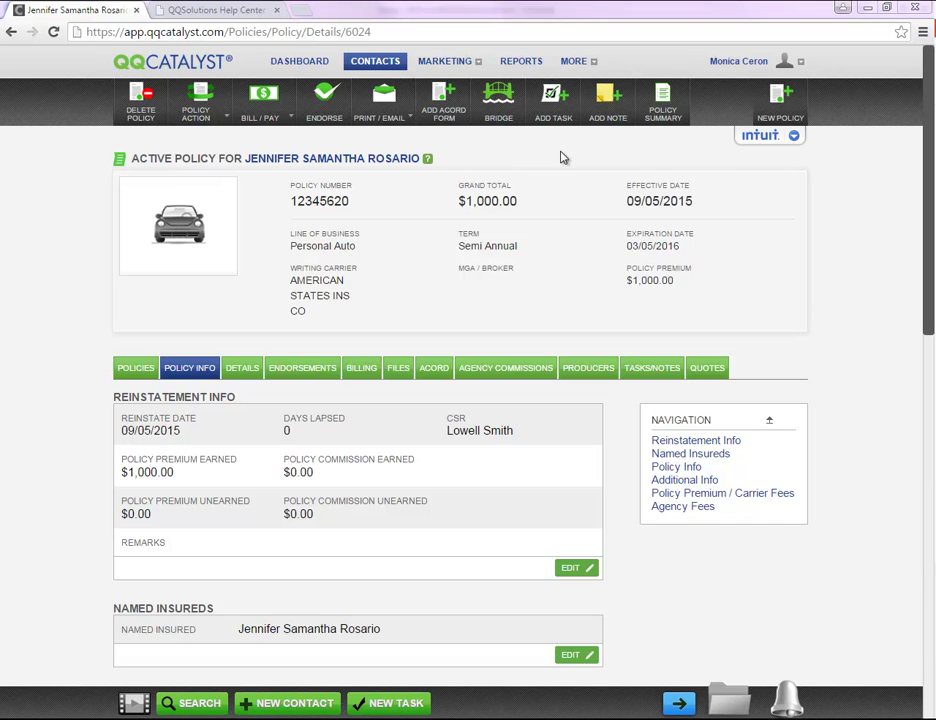
pyautogui.click(570, 119)
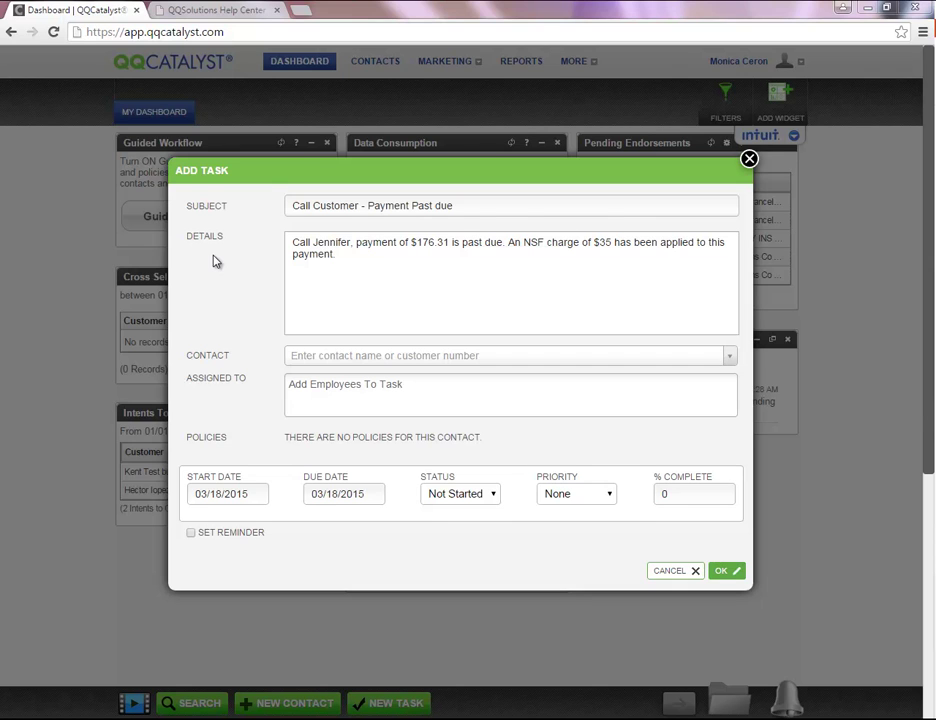
pyautogui.click(300, 356)
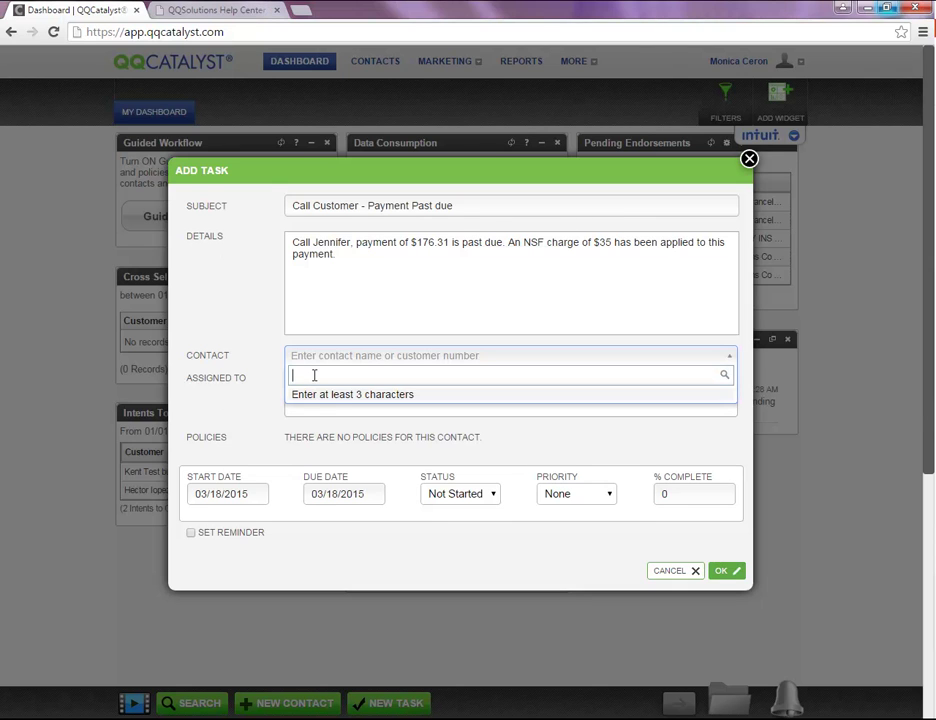
pyautogui.write('jennif')
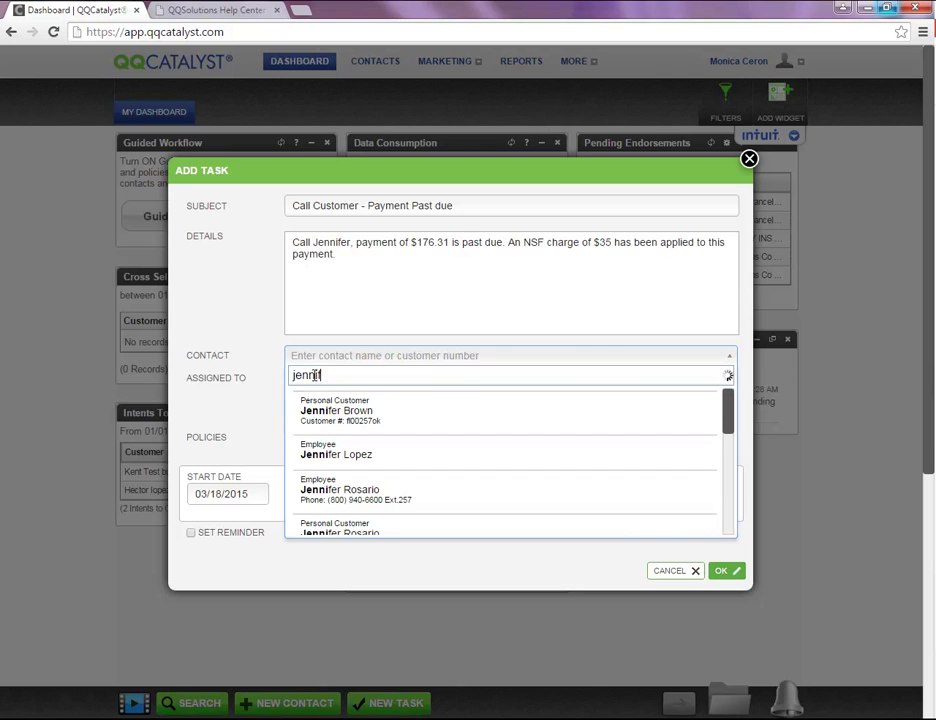
pyautogui.write('er sa')
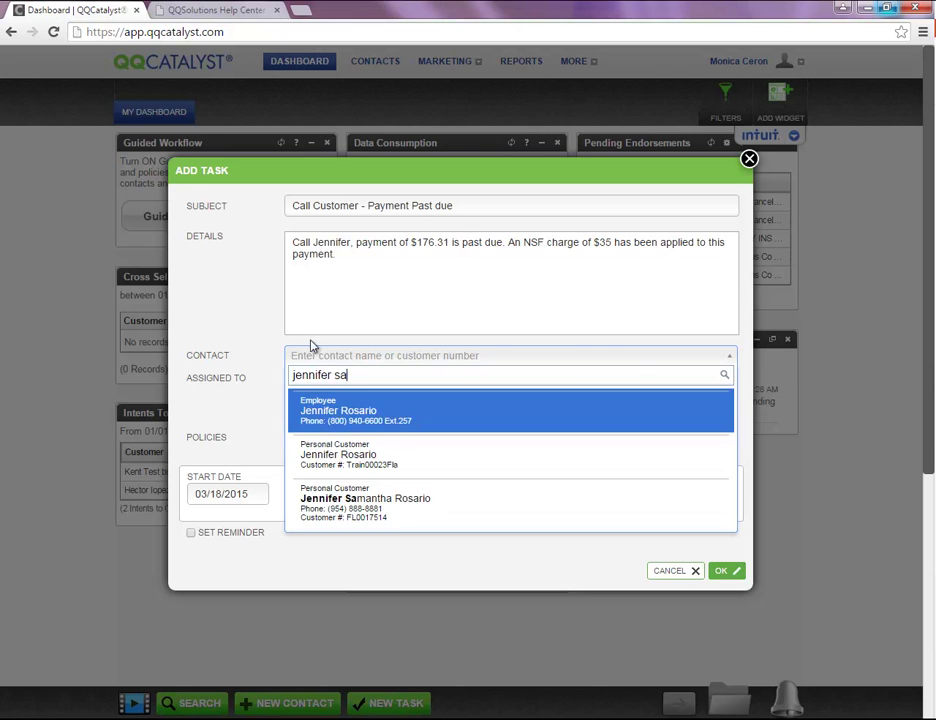
pyautogui.click(381, 514)
# Assign the task to two employees.
pyautogui.click(297, 383)
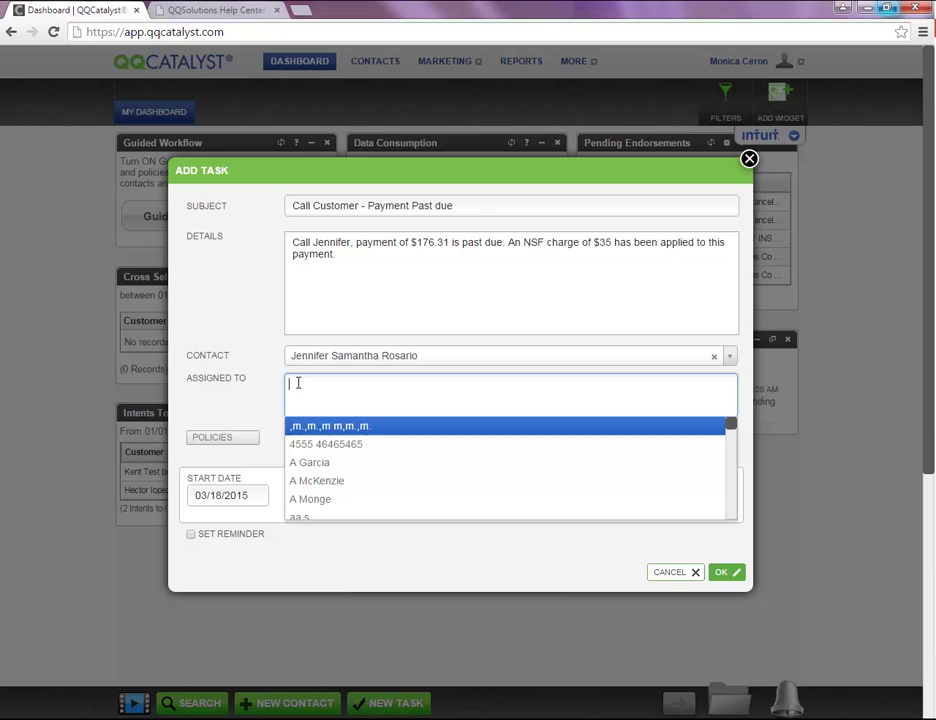
pyautogui.write('eliza')
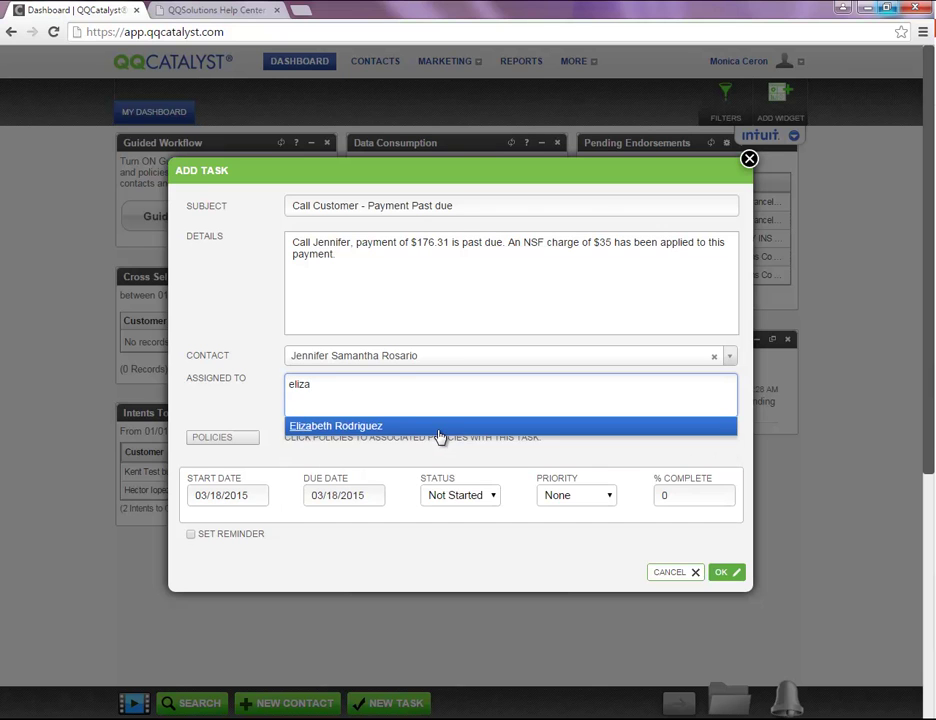
pyautogui.click(439, 428)
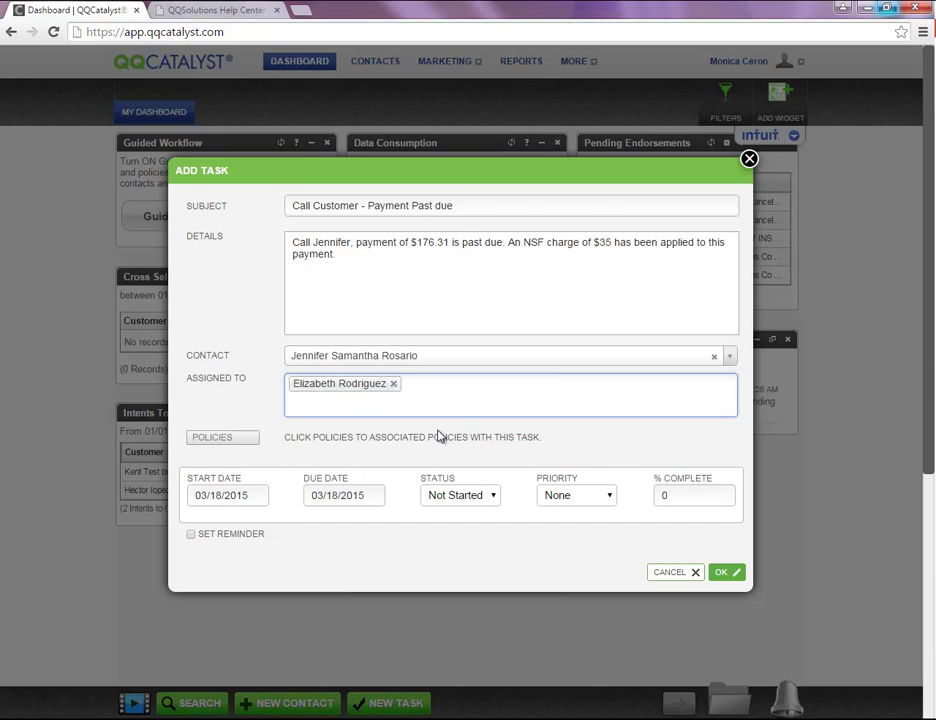
pyautogui.write('will')
pyautogui.click(442, 446)
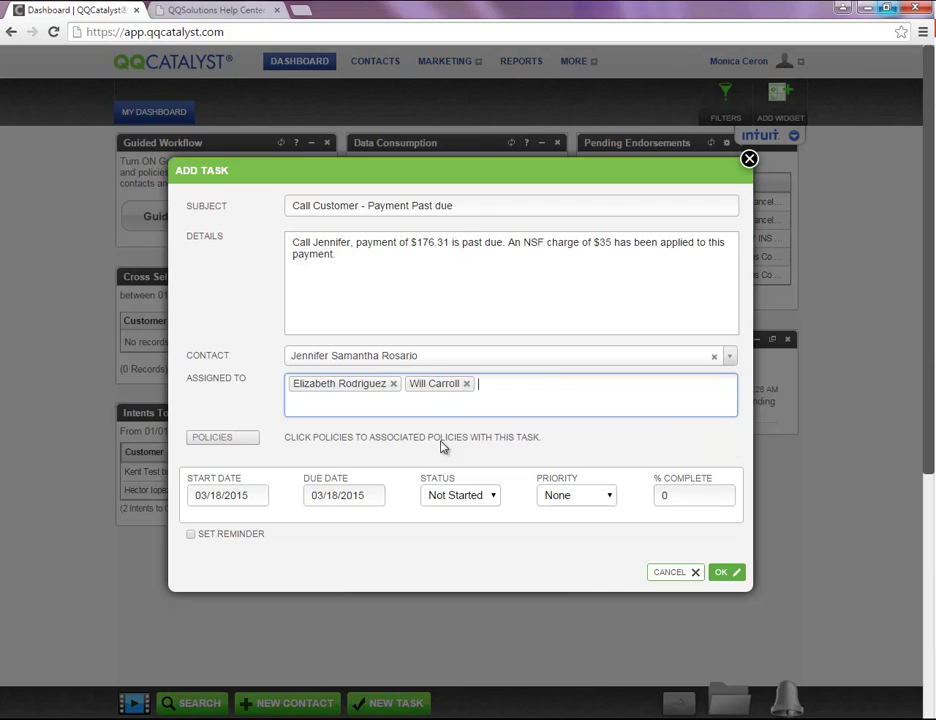
# Associate three policies with the task: Personal Auto effective 09/05/2015, Homeowners effective 06/03/2015, and the first pending Personal Auto effective 03/11/2015.
pyautogui.click(242, 442)
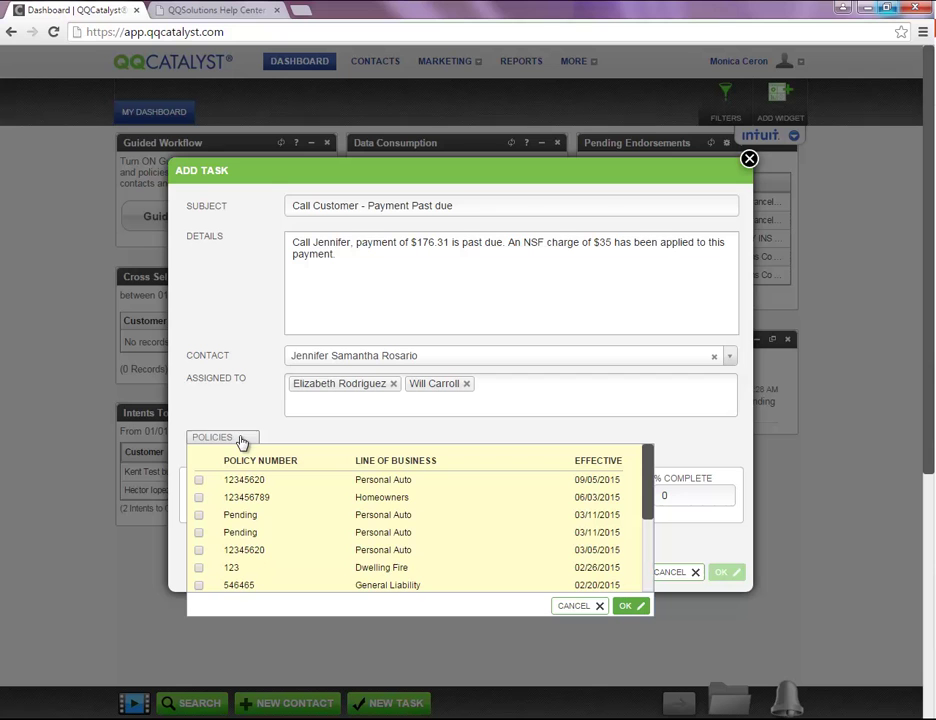
pyautogui.click(198, 480)
pyautogui.click(198, 498)
pyautogui.click(198, 515)
pyautogui.click(628, 606)
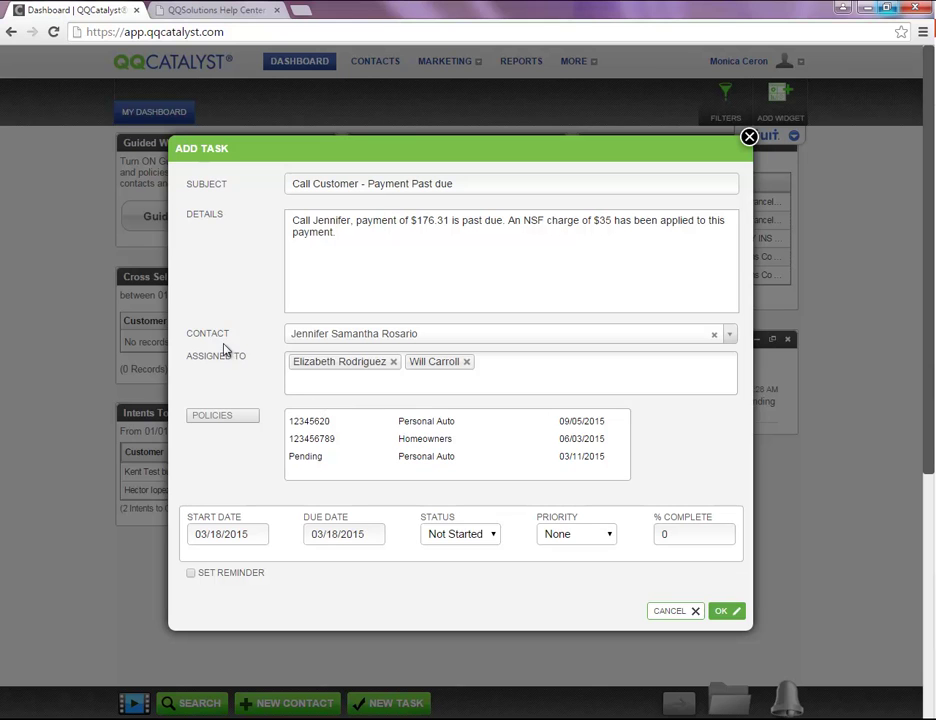
# Review the task's start date, due date, status, priority and completion percentage options.
pyautogui.click(217, 537)
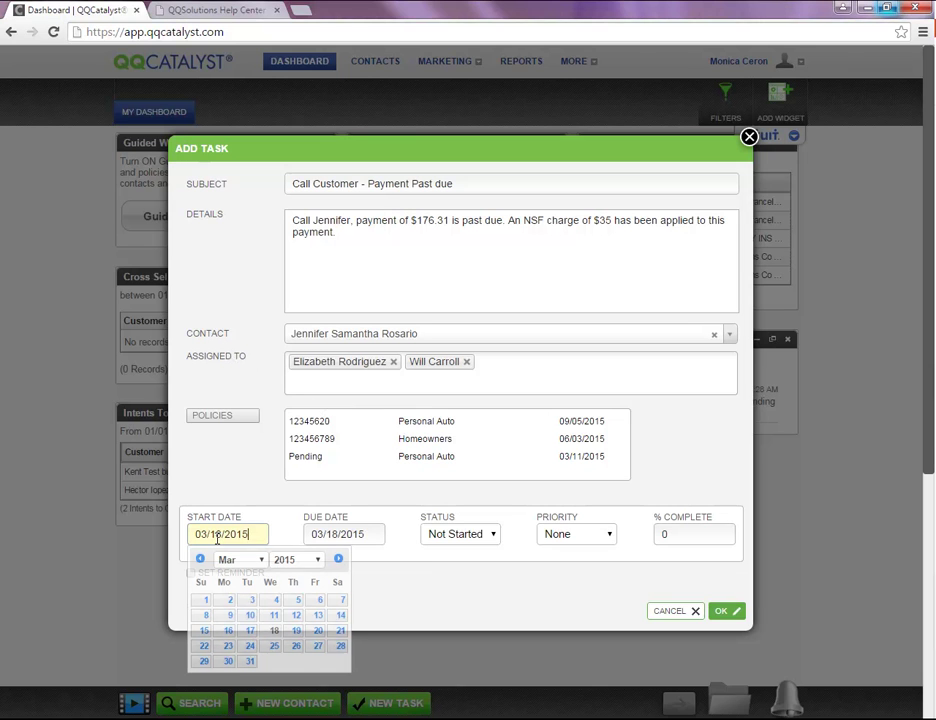
pyautogui.click(358, 535)
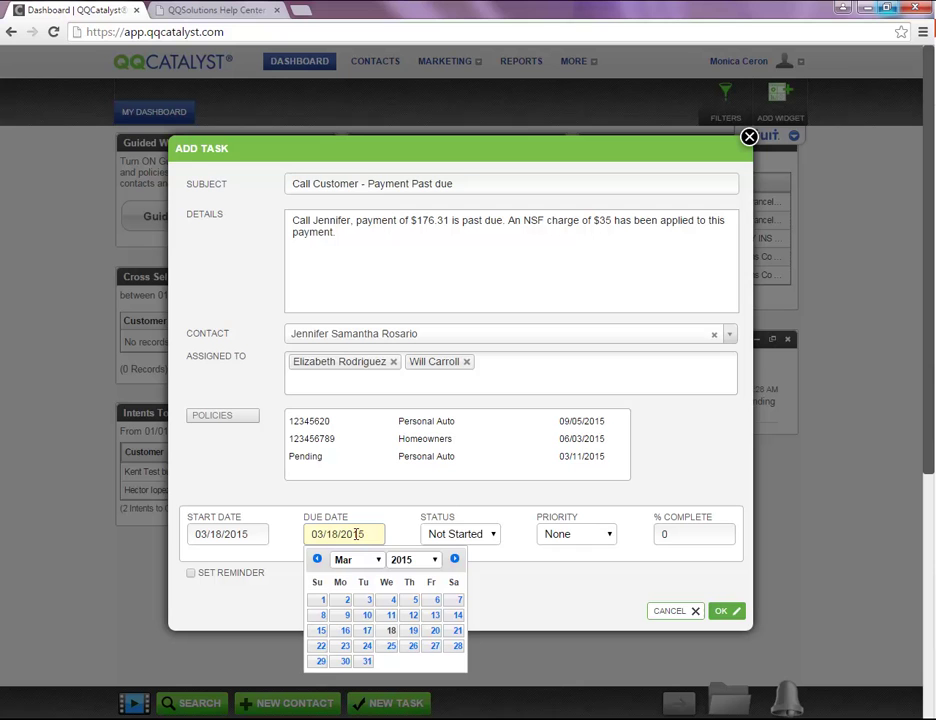
pyautogui.click(458, 536)
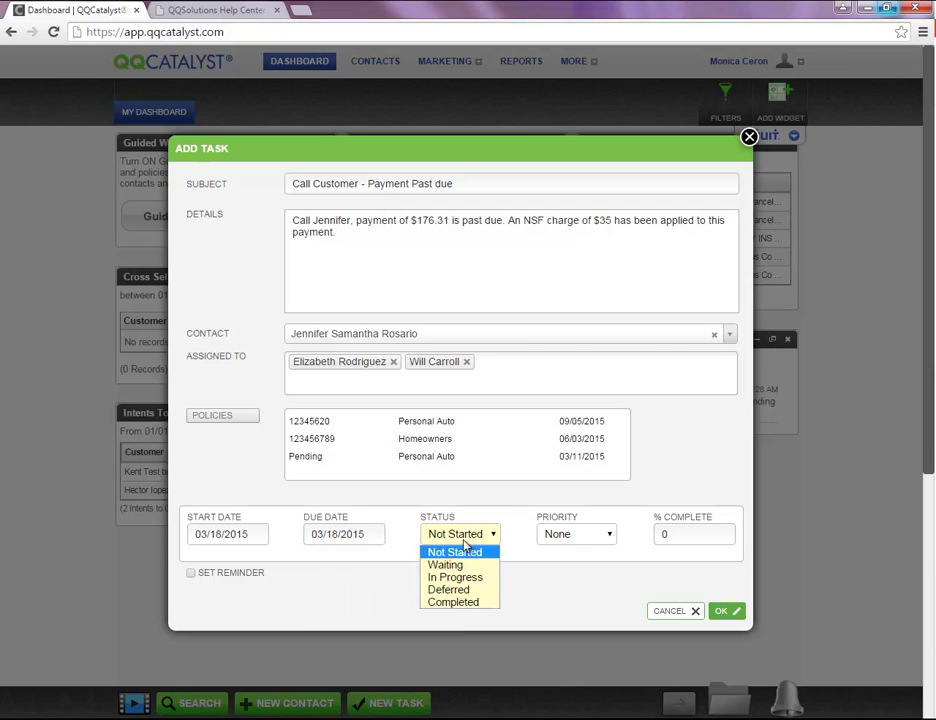
pyautogui.click(545, 538)
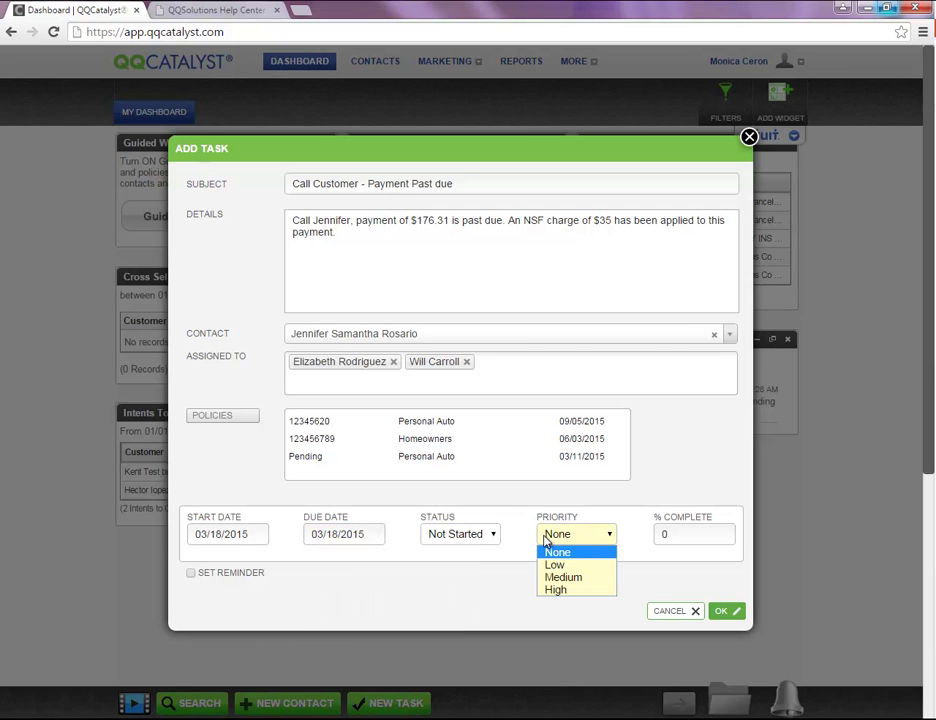
pyautogui.click(679, 535)
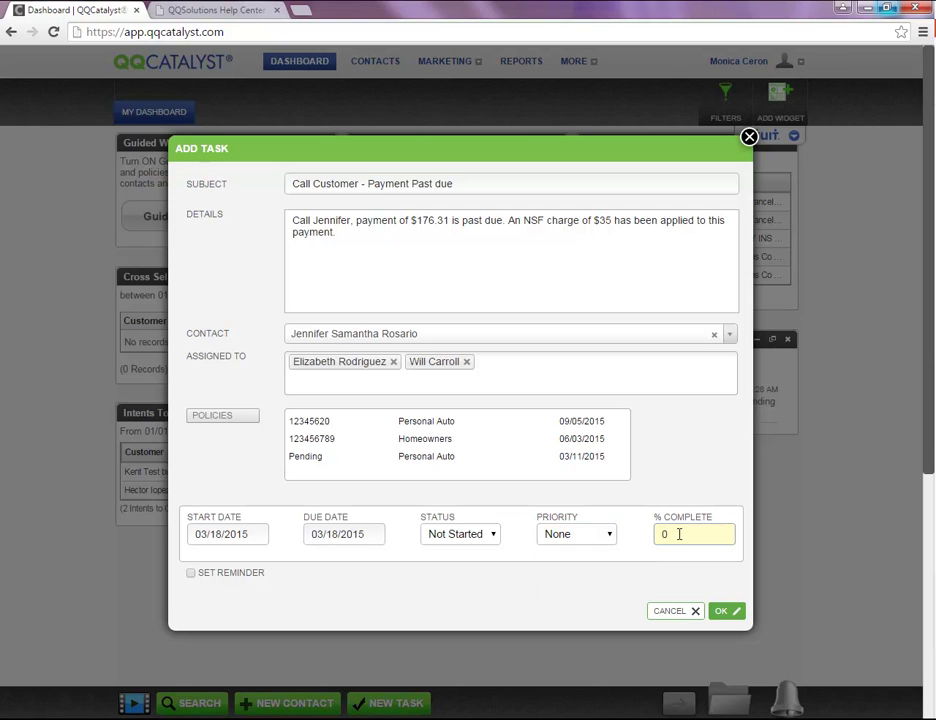
# Turn on the task's reminder with the default date and time, and save the task.
pyautogui.click(195, 586)
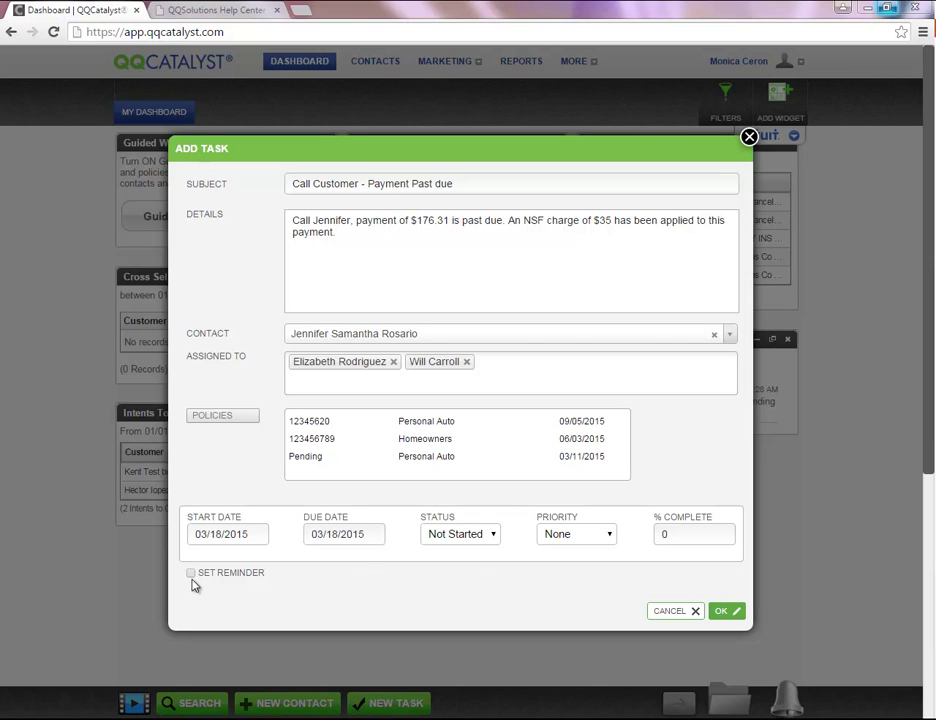
pyautogui.click(192, 578)
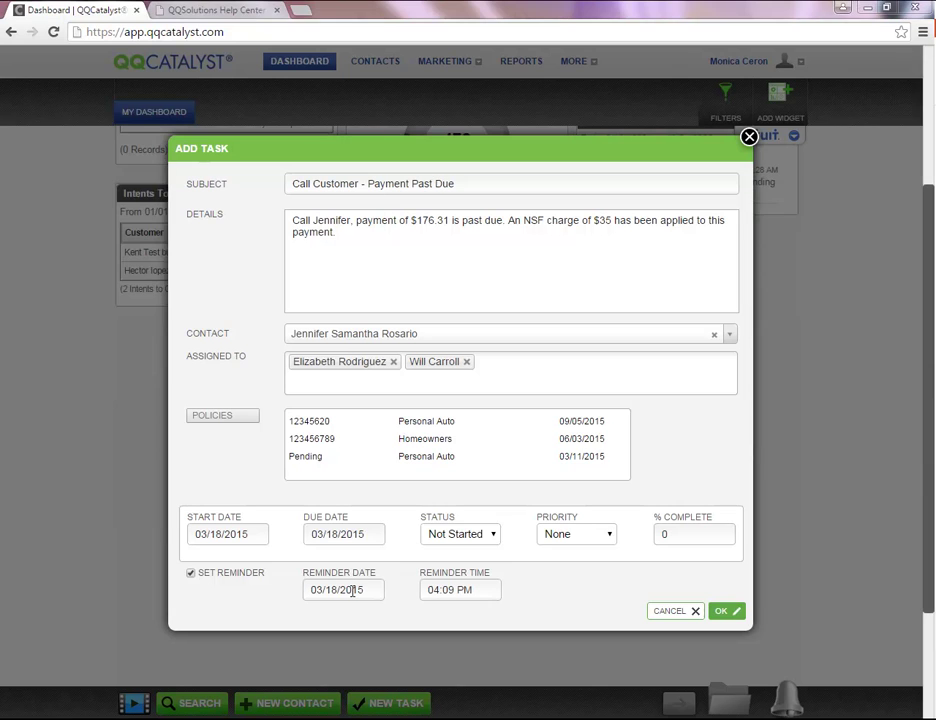
pyautogui.moveTo(352, 591); pyautogui.dragTo(364, 591)
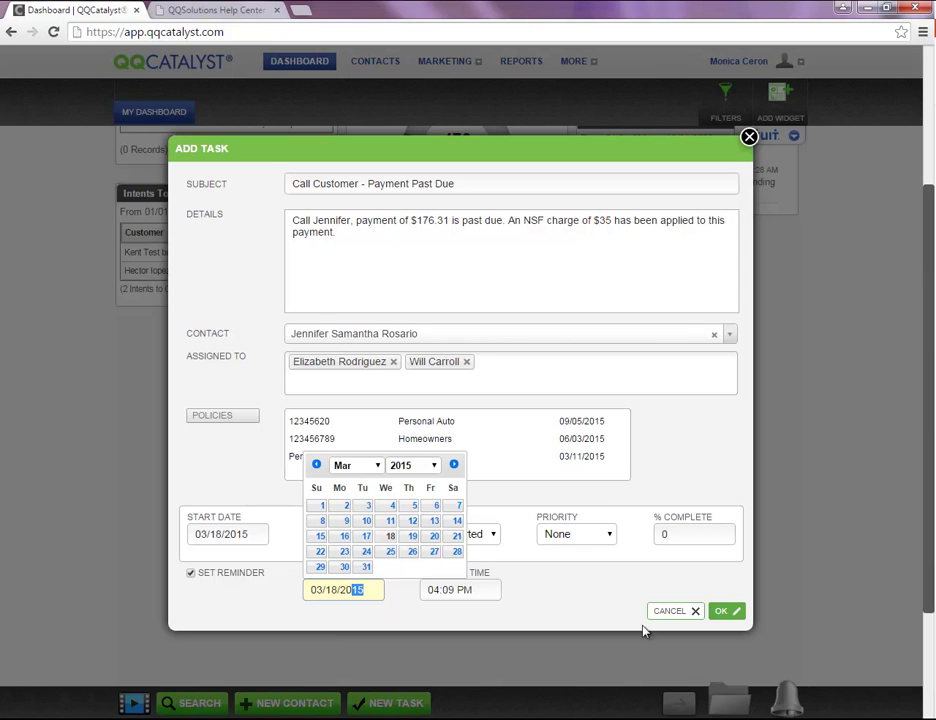
pyautogui.click(735, 613)
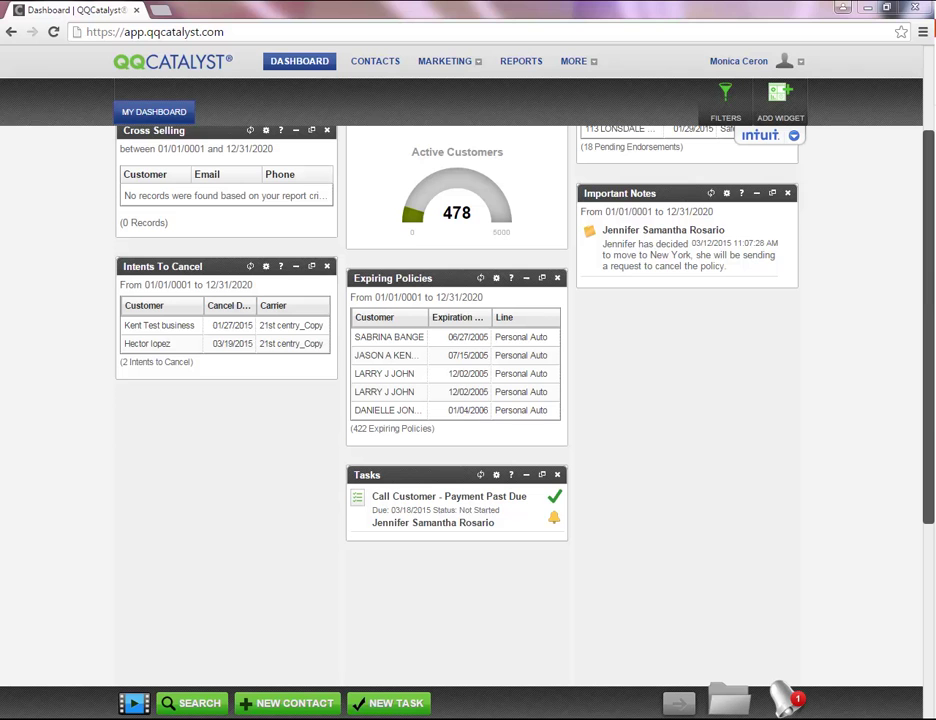
# Open the newest "Call Customer - Payment Past Due" reminder from the notifications and examine its task details on the customer's record.
pyautogui.click(790, 700)
pyautogui.click(790, 702)
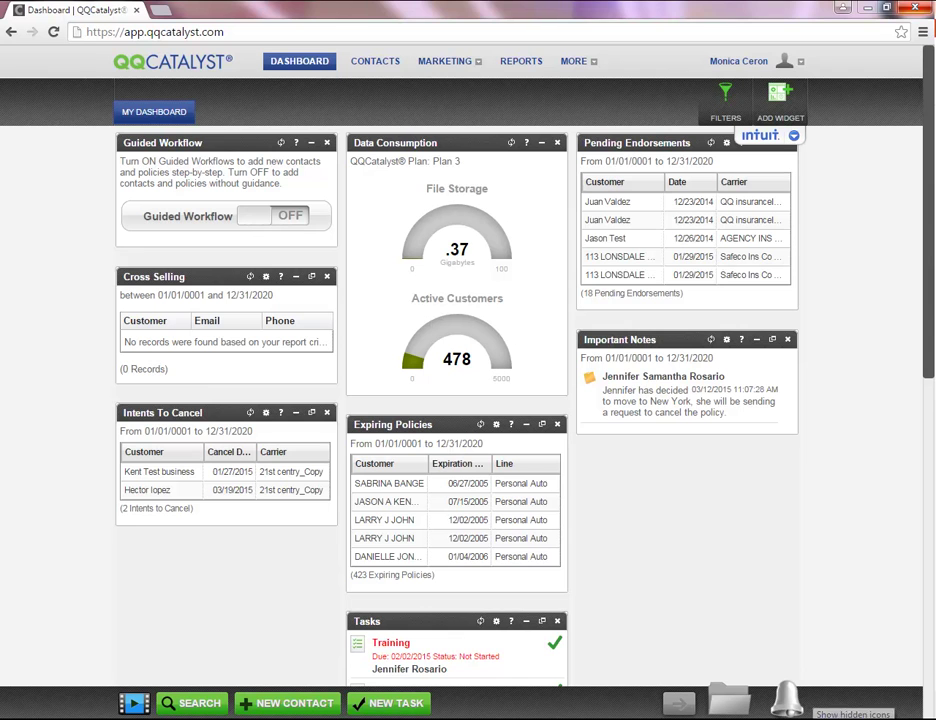
pyautogui.click(788, 700)
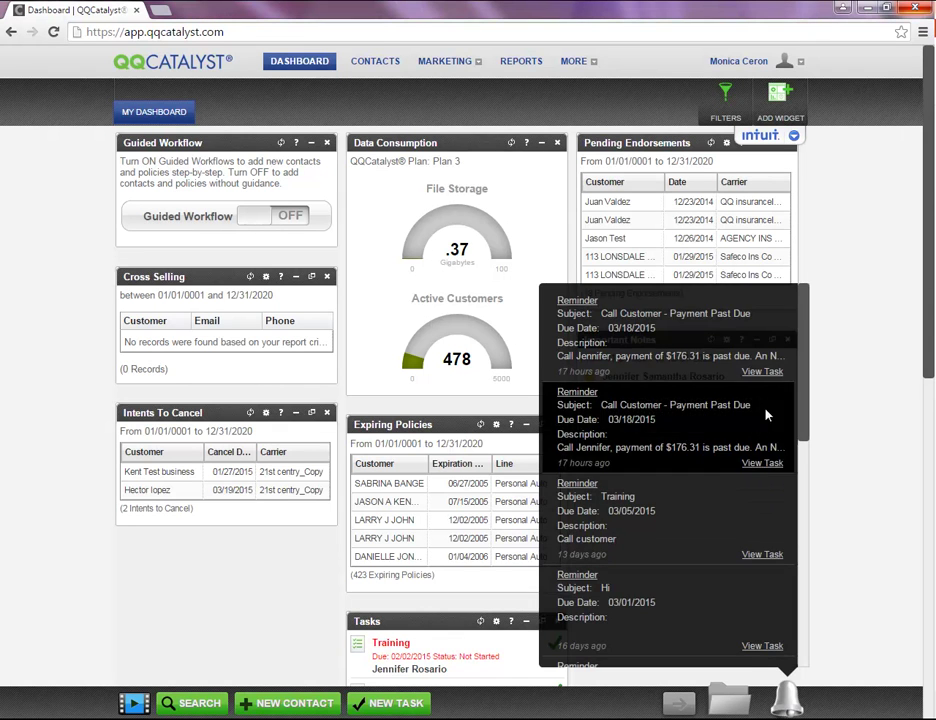
pyautogui.click(772, 373)
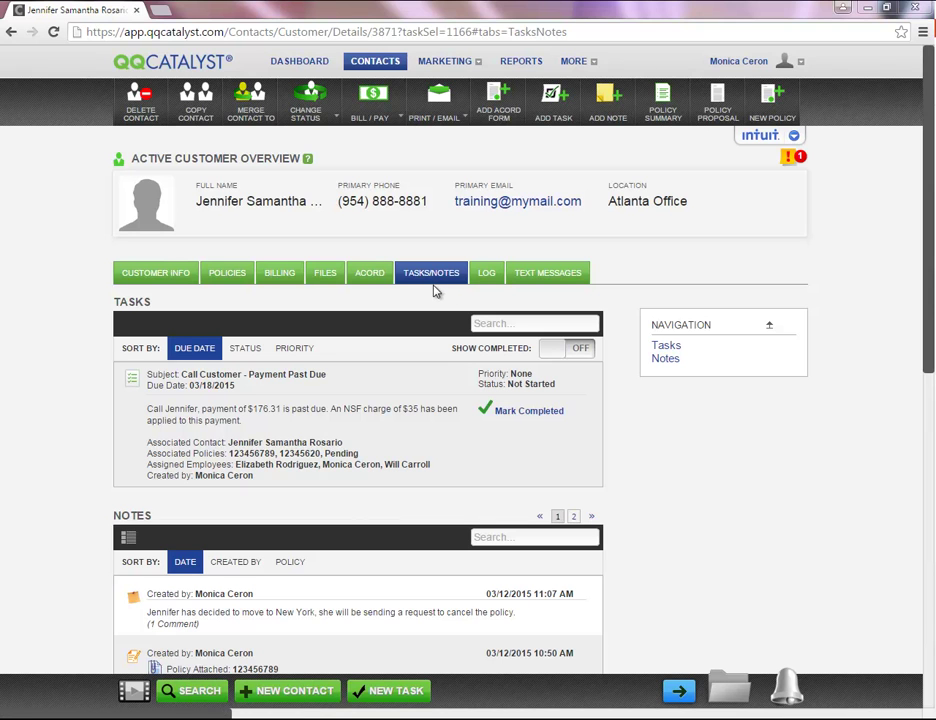
pyautogui.click(667, 346)
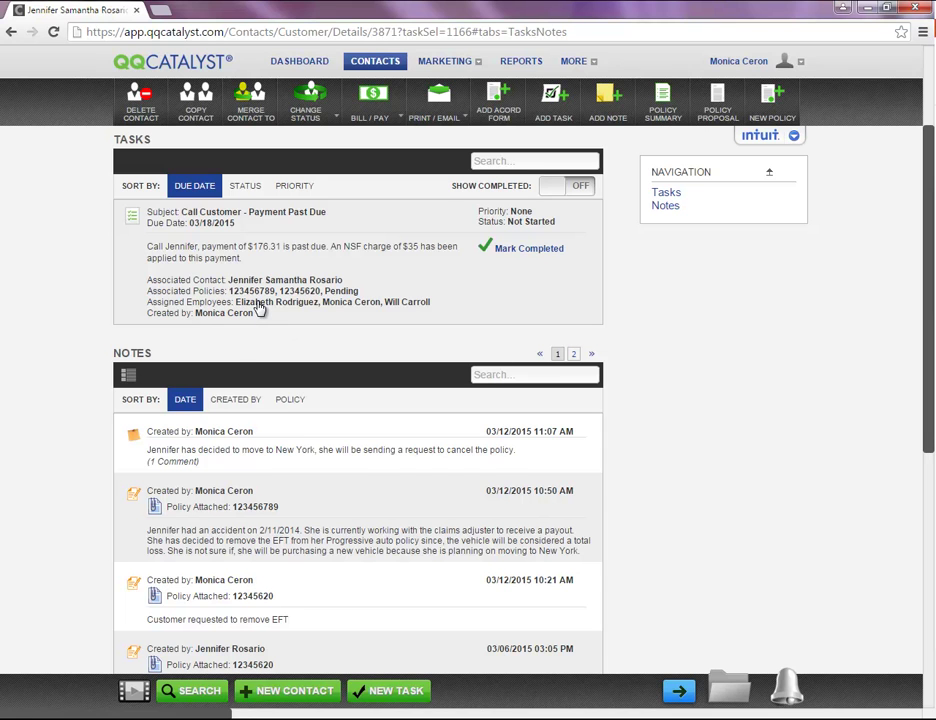
pyautogui.moveTo(261, 308)
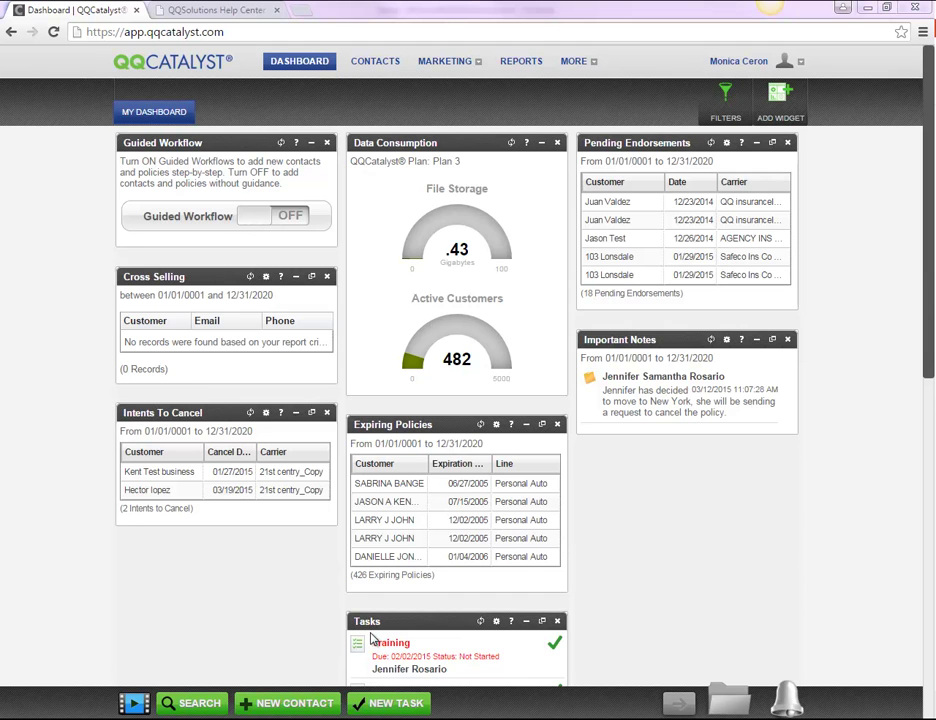
# Add the Tasks table widget from the widget gallery to the dashboard.
pyautogui.click(772, 60)
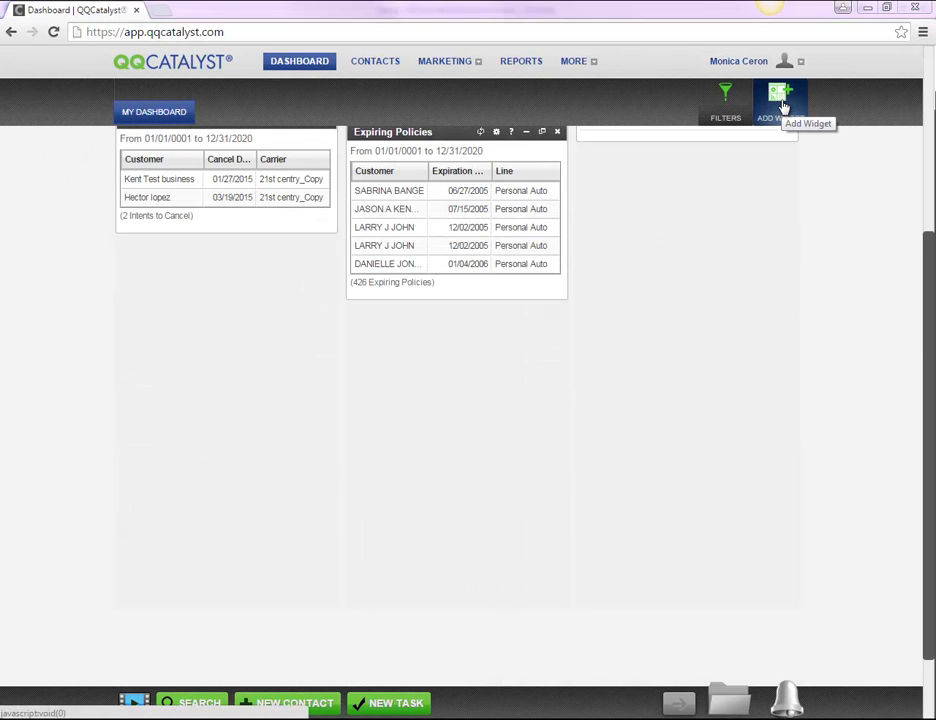
pyautogui.click(781, 98)
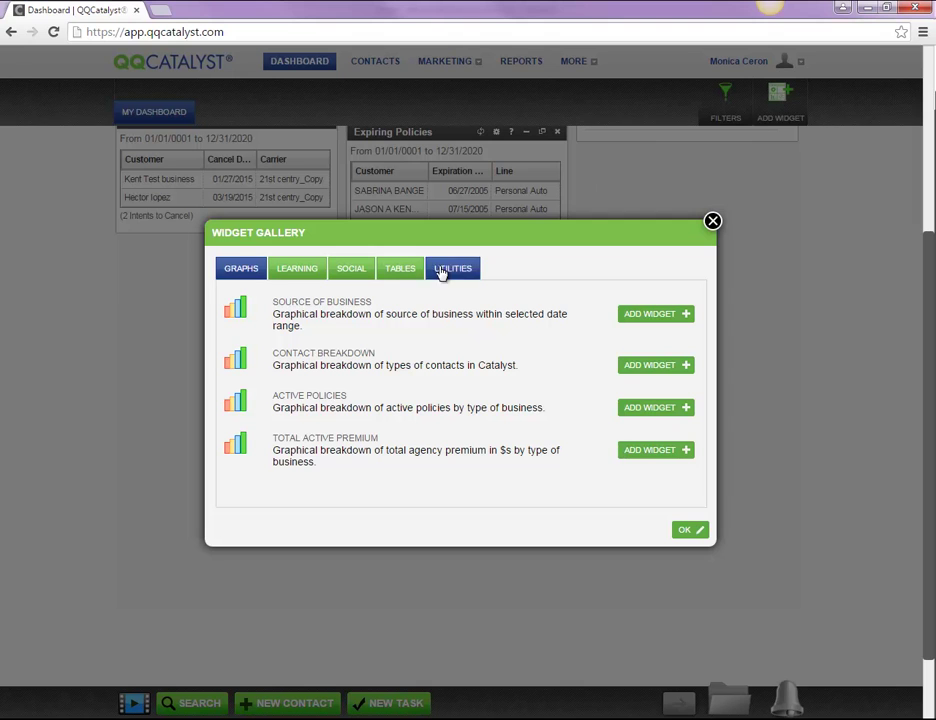
pyautogui.click(398, 270)
pyautogui.scroll(-1, 407, 344)
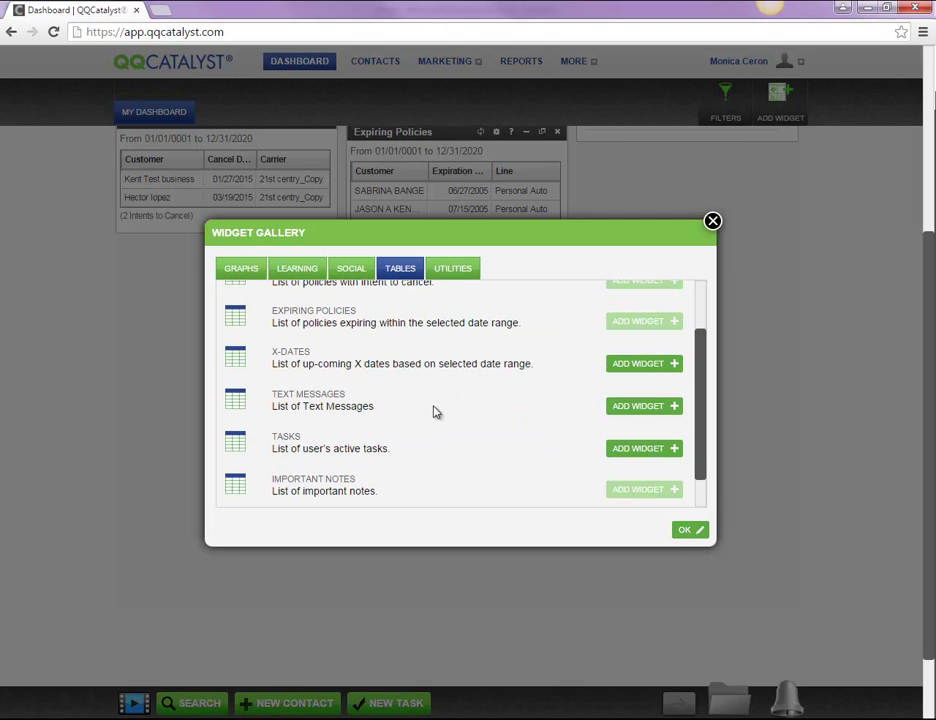
pyautogui.click(633, 452)
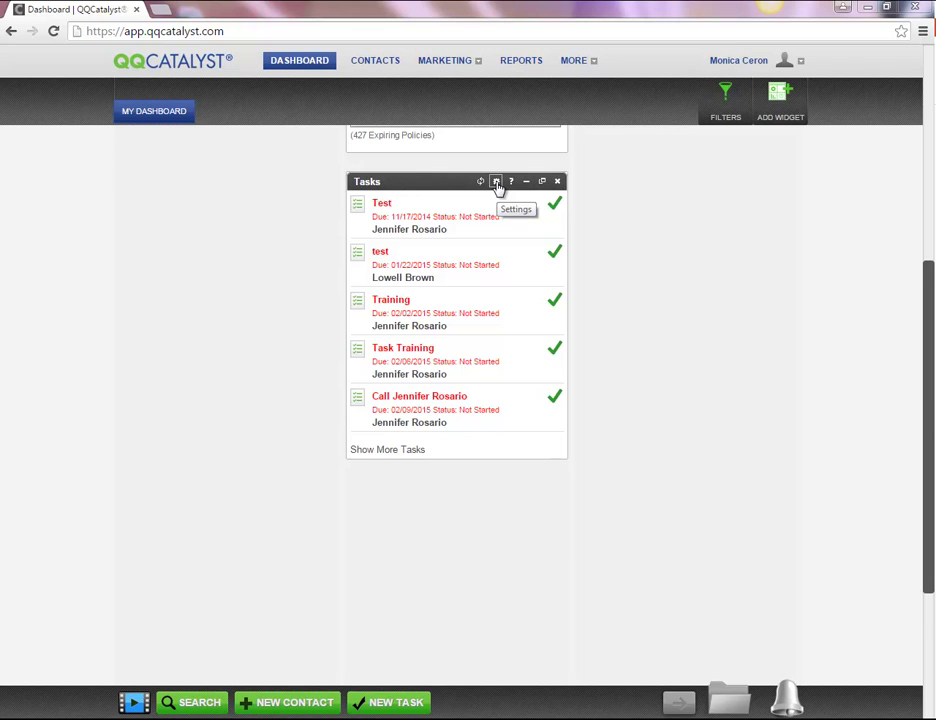
# Configure the Tasks widget to show only tasks assigned to me, with status Not Completed and date range All Dates.
pyautogui.click(496, 183)
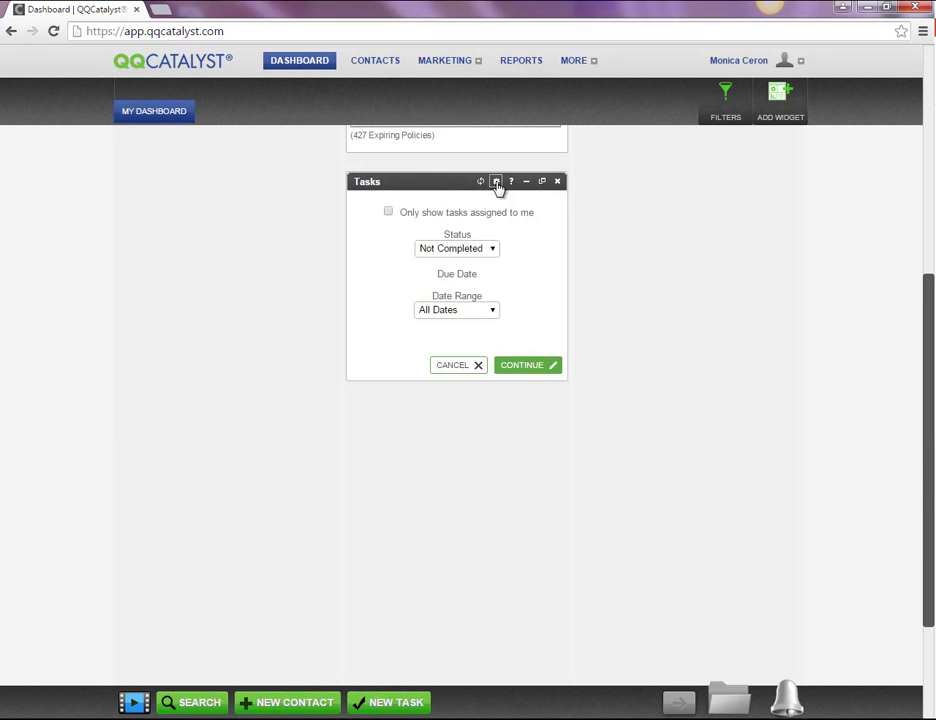
pyautogui.click(388, 214)
pyautogui.click(490, 250)
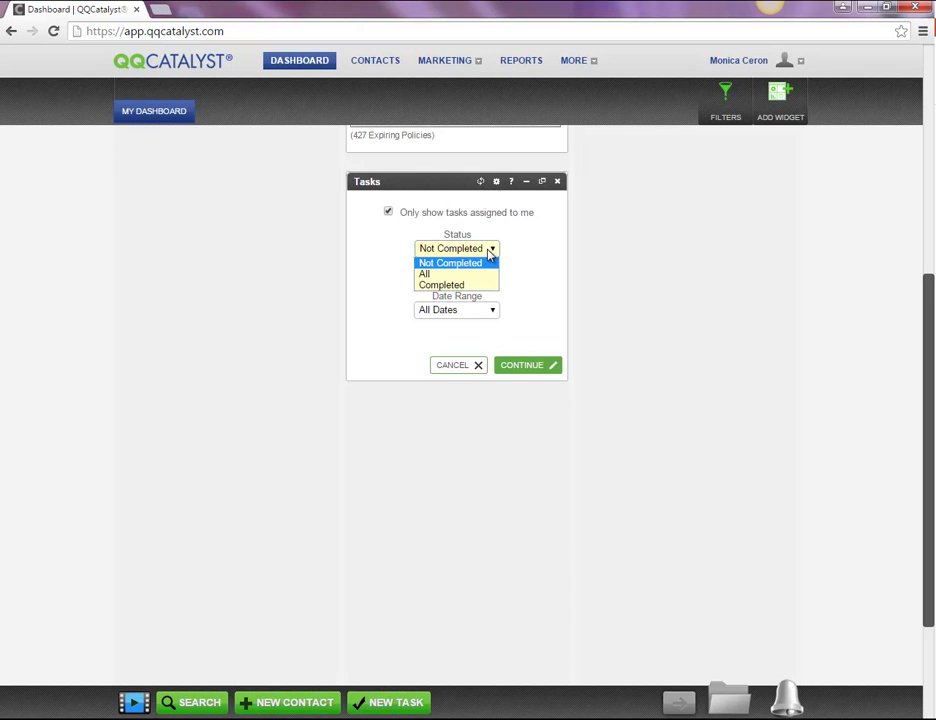
pyautogui.click(490, 311)
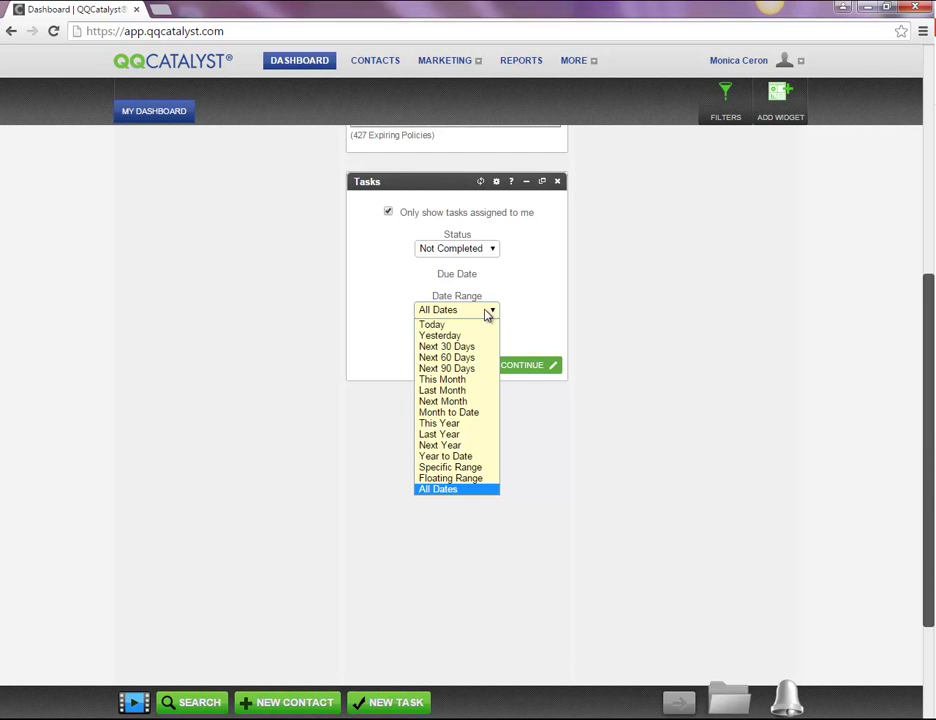
pyautogui.click(552, 368)
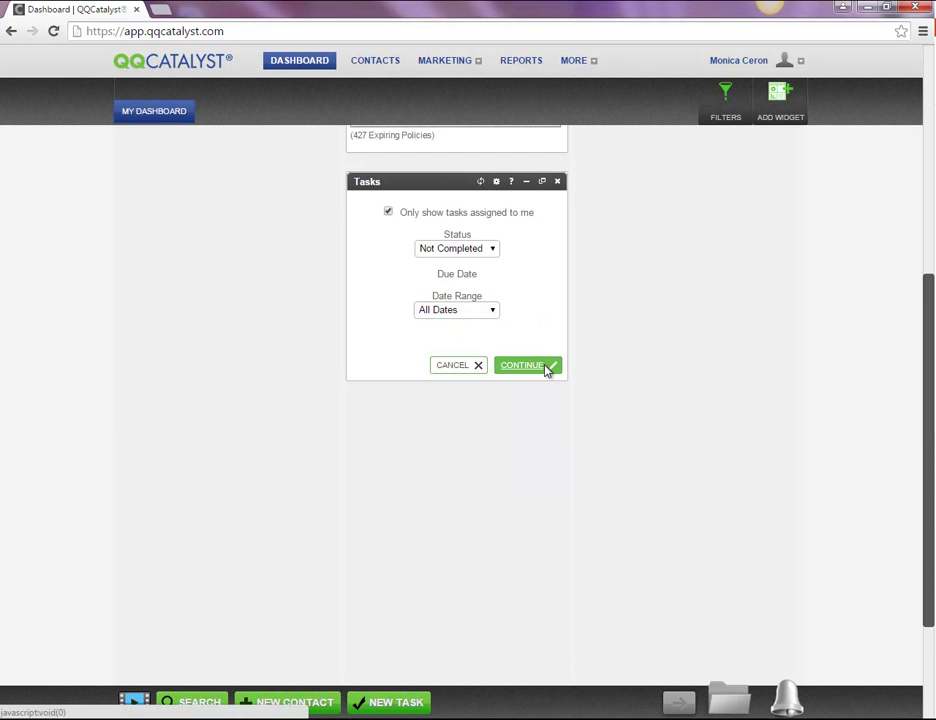
pyautogui.click(547, 370)
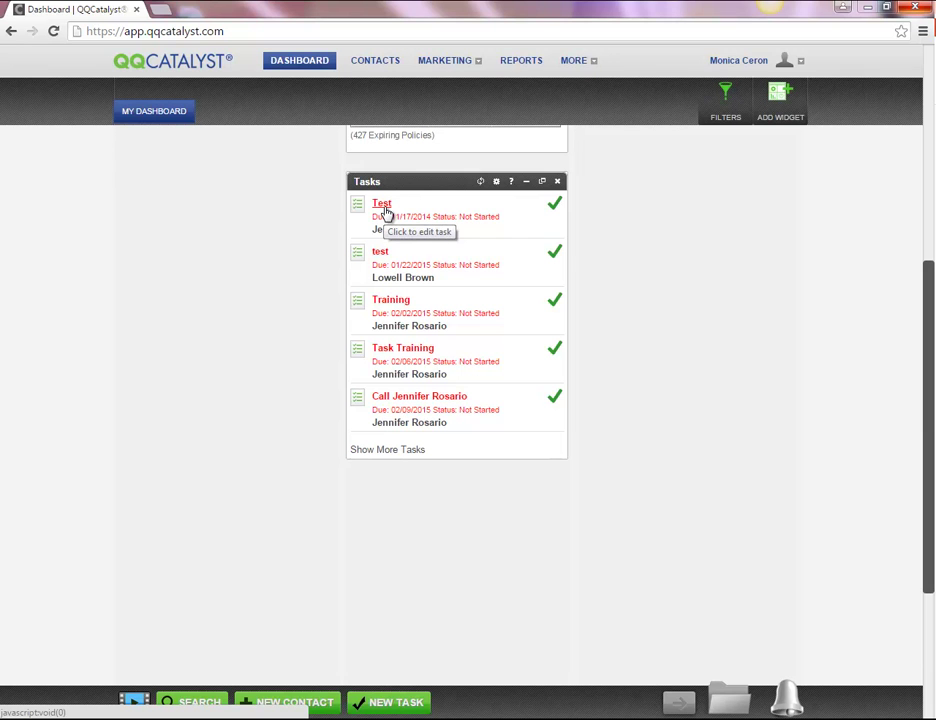
# Open the "Test" task due 11/17/2014 from the Tasks widget to view its editable details, and close it without changes.
pyautogui.click(383, 205)
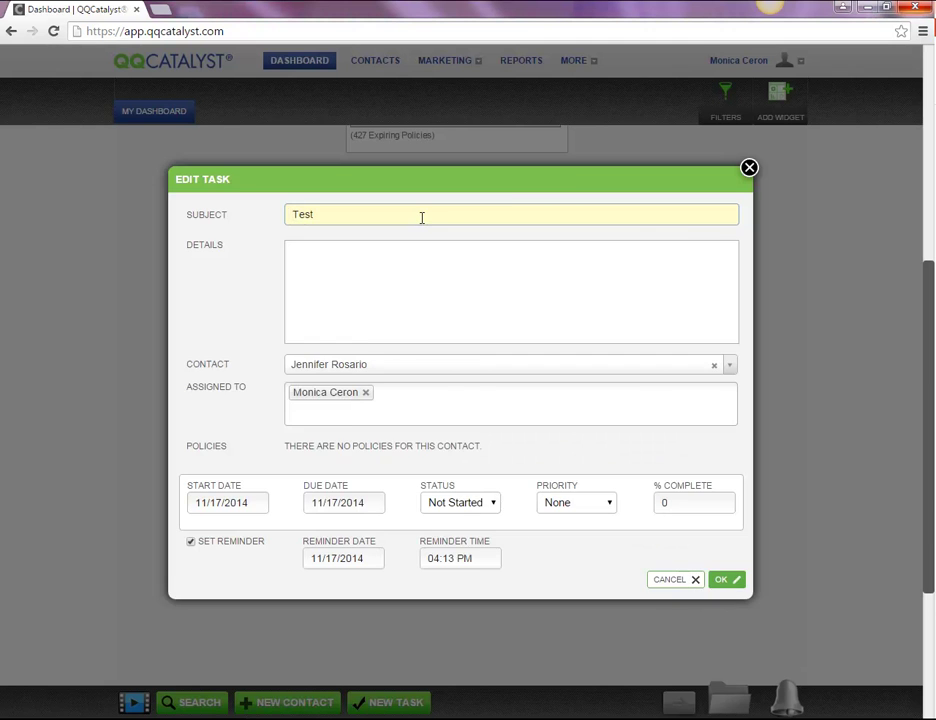
pyautogui.press('Escape')
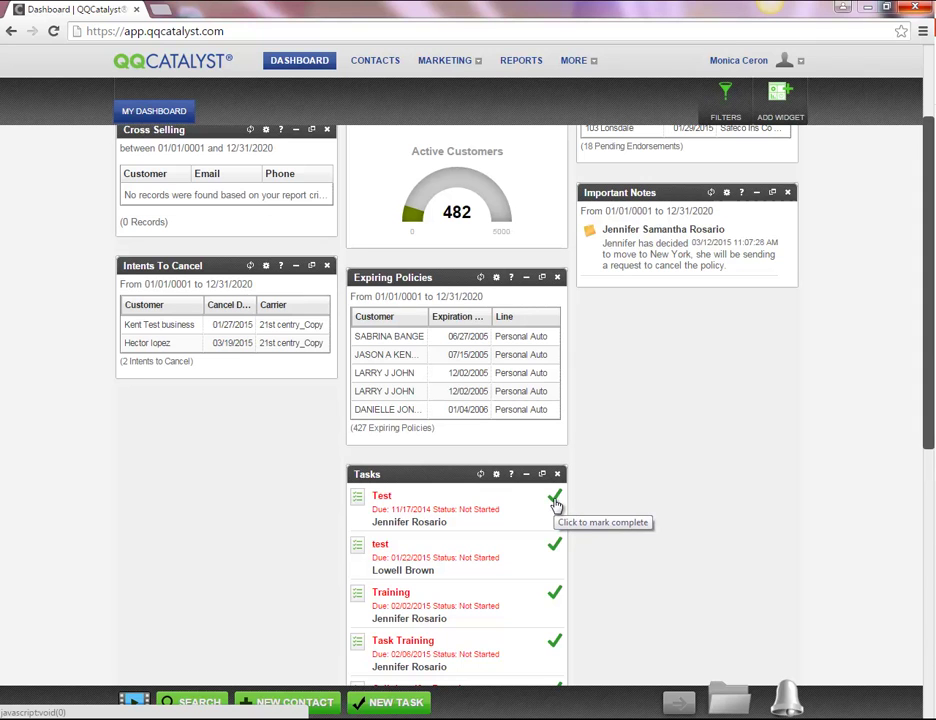
# Mark the "Test" task due 11/17/2014 as completed in the Tasks widget and undo the completion.
pyautogui.click(556, 505)
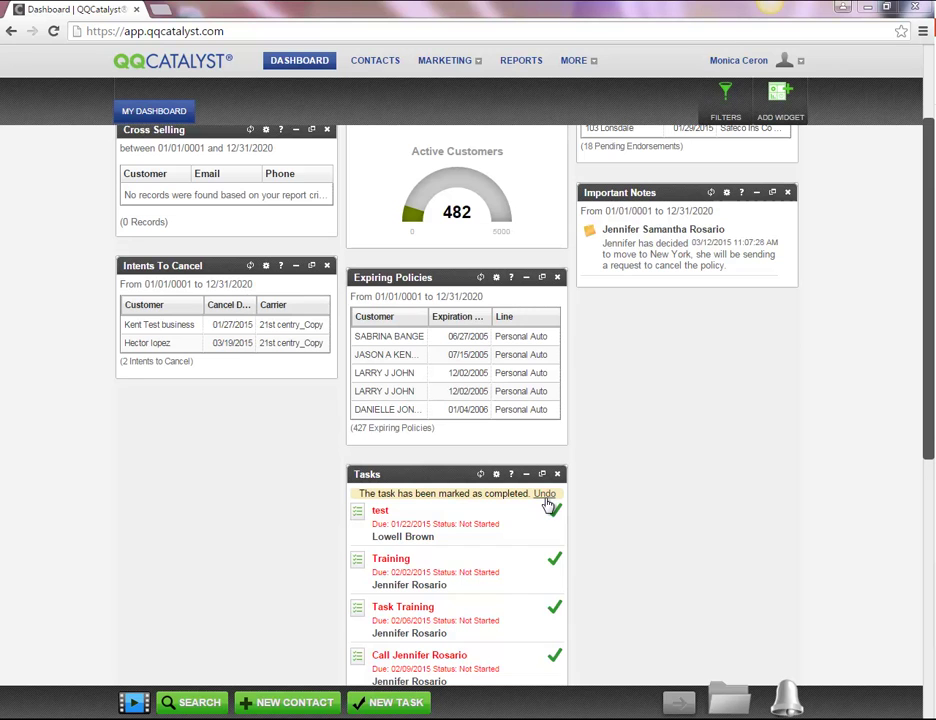
pyautogui.click(546, 497)
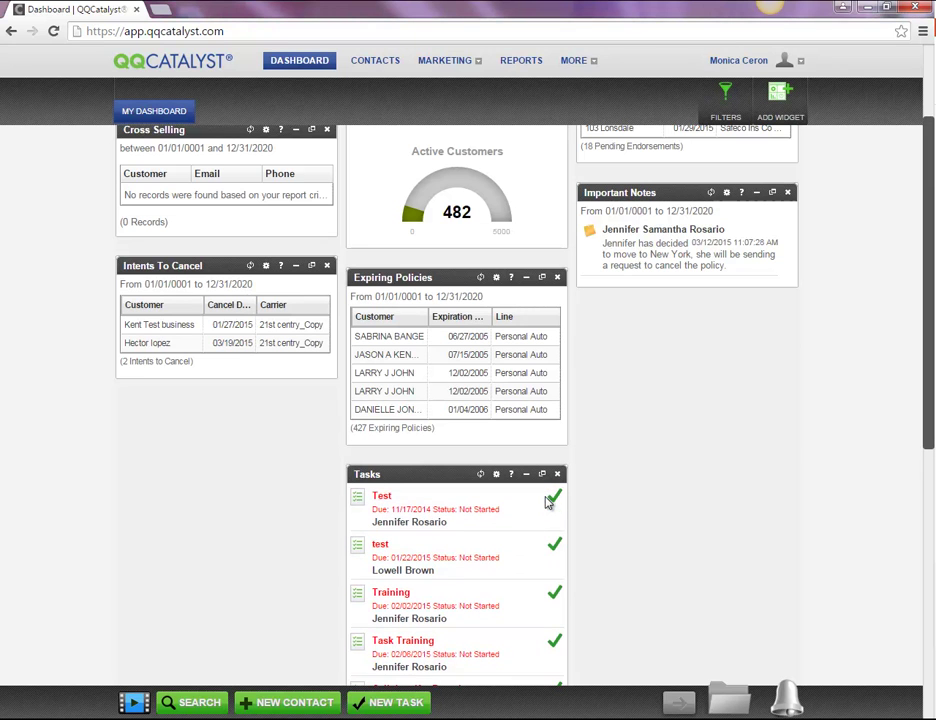
pyautogui.click(445, 533)
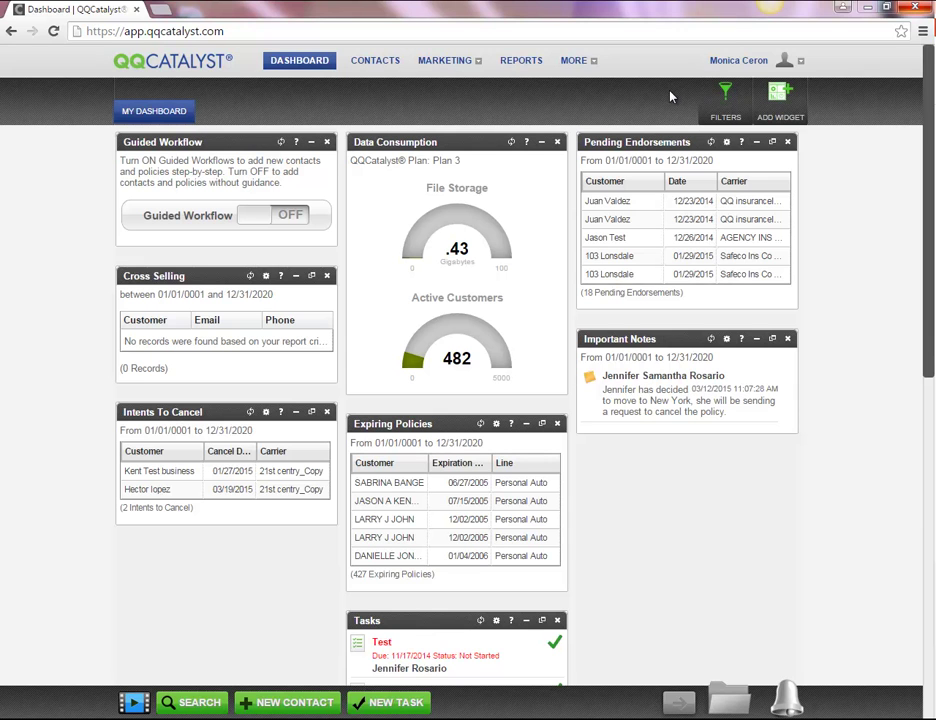
# Open the My Tasks page from the user account options and sort the tasks by status and finally by priority.
pyautogui.click(750, 62)
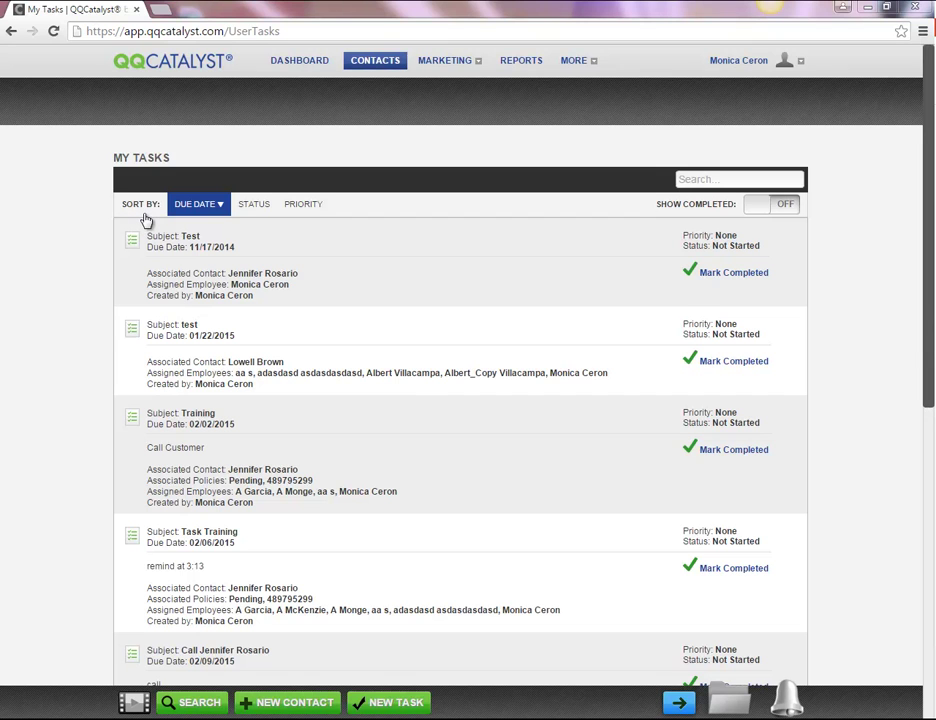
pyautogui.click(251, 208)
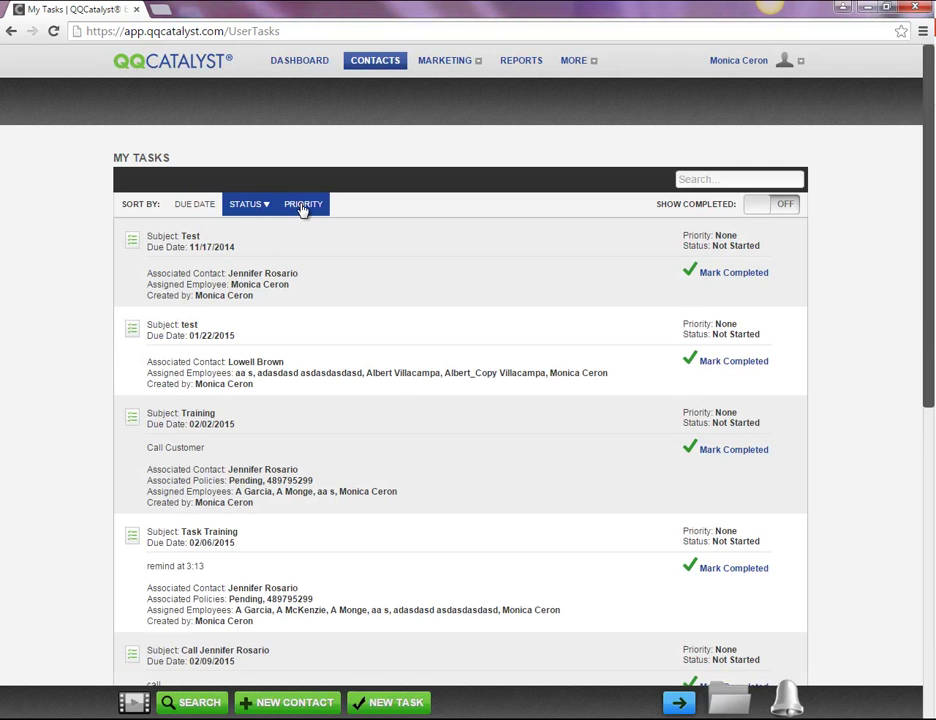
pyautogui.click(300, 206)
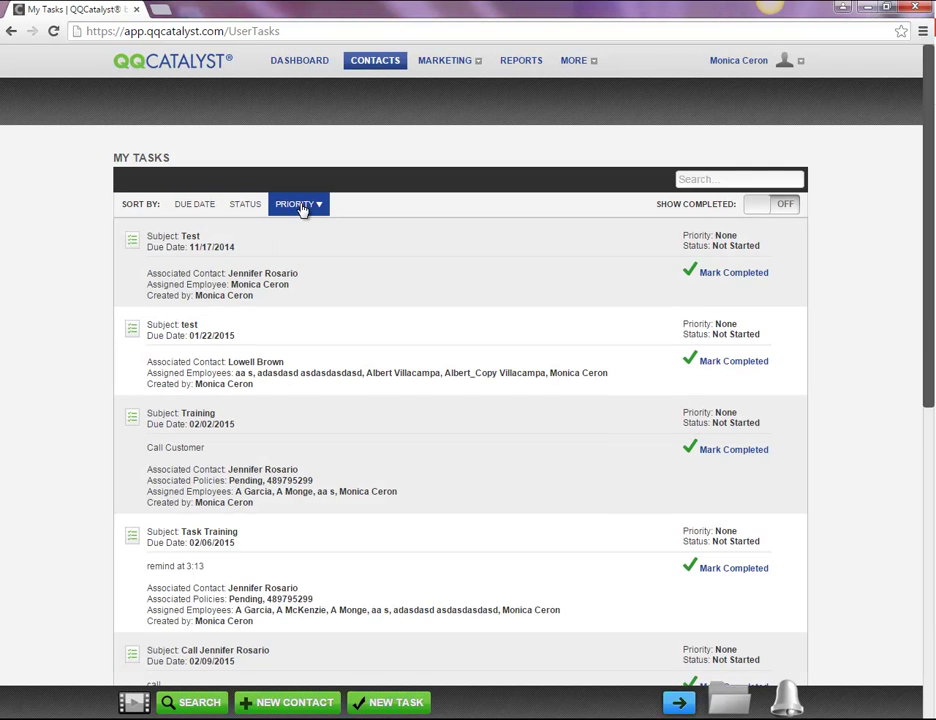
# Turn on the display of completed tasks in the My Tasks list and turn it off again.
pyautogui.click(765, 210)
pyautogui.click(755, 210)
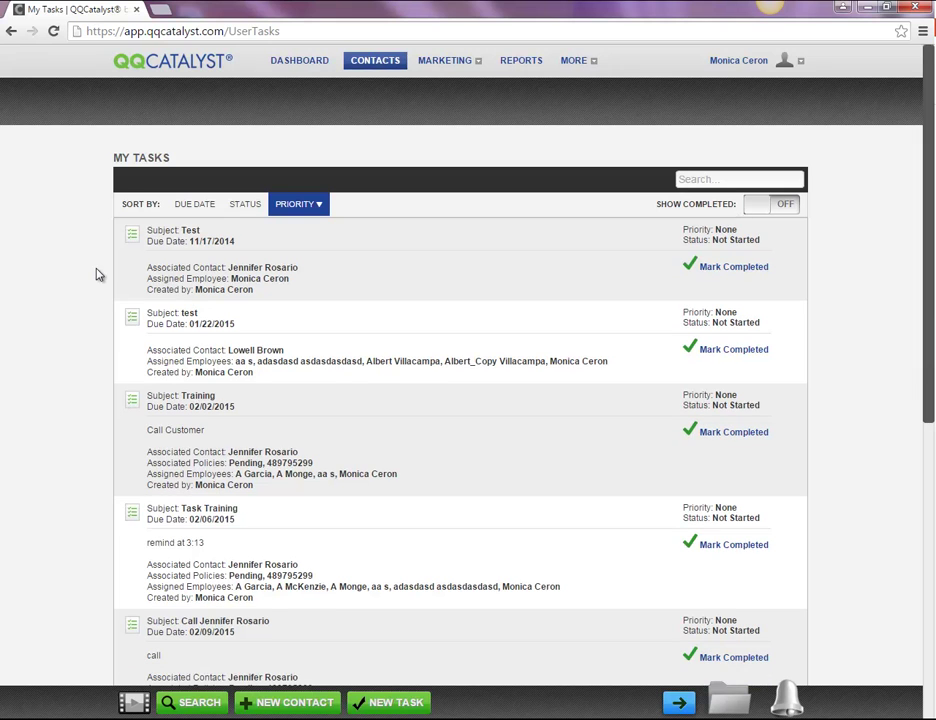
# View the edit and delete options of the "Test" task due 11/17/2014, and start a search in My Tasks.
pyautogui.click(153, 280)
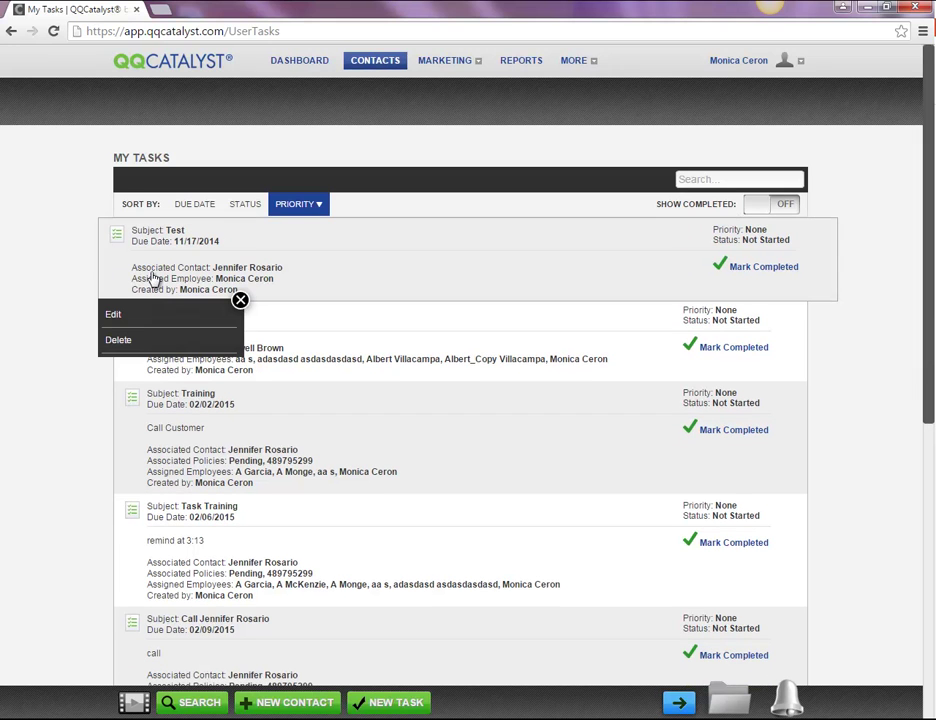
pyautogui.click(730, 178)
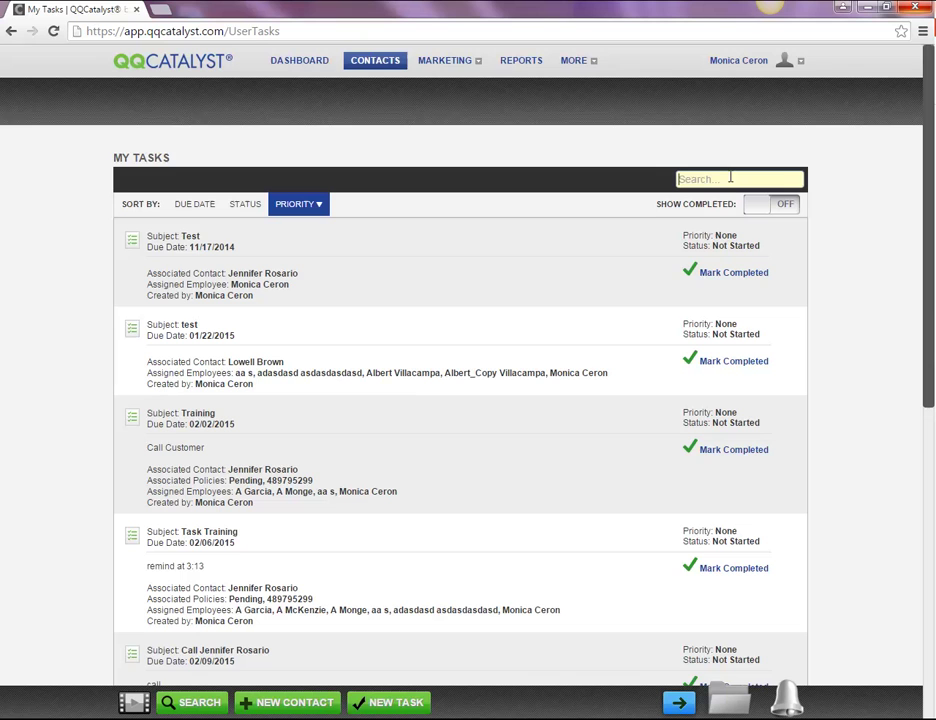